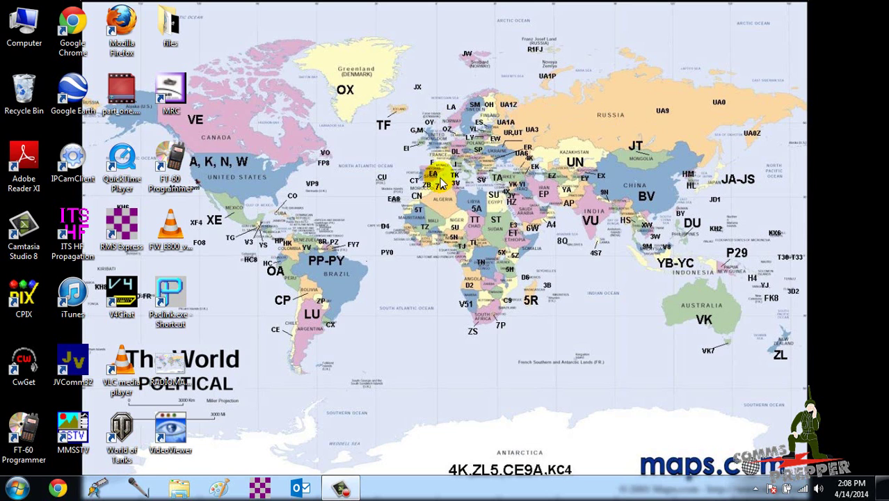
Launch RMS Express and start a new message addressed to the Gmail contact.
{"action": "double_click", "coordinate": [109, 228]}
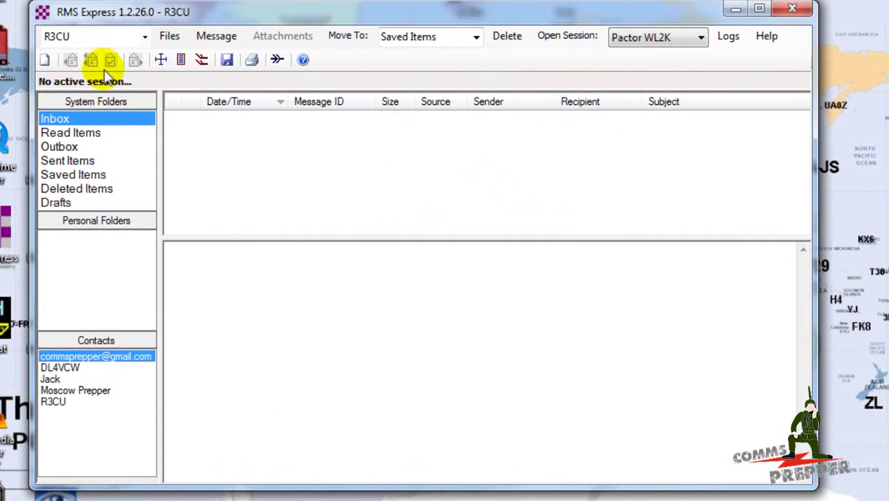
{"action": "left_click", "coordinate": [45, 59]}
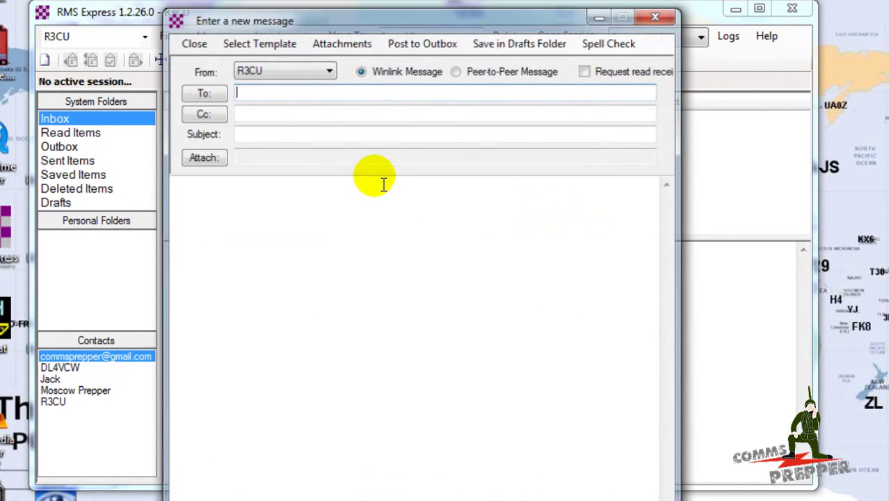
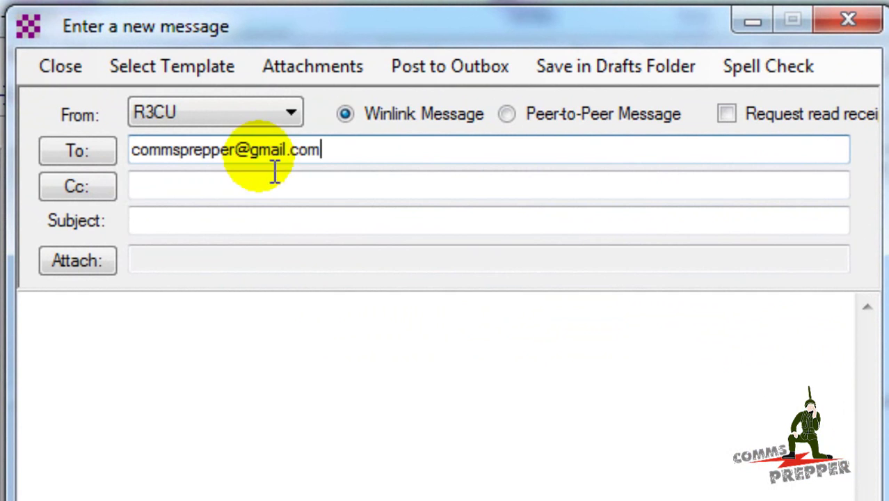
Enter the subject 'ZEU - Here is the map you asked for' and the body 'Map attached.'.
{"action": "left_click", "coordinate": [235, 228]}
{"action": "type", "text": "ZEU "}
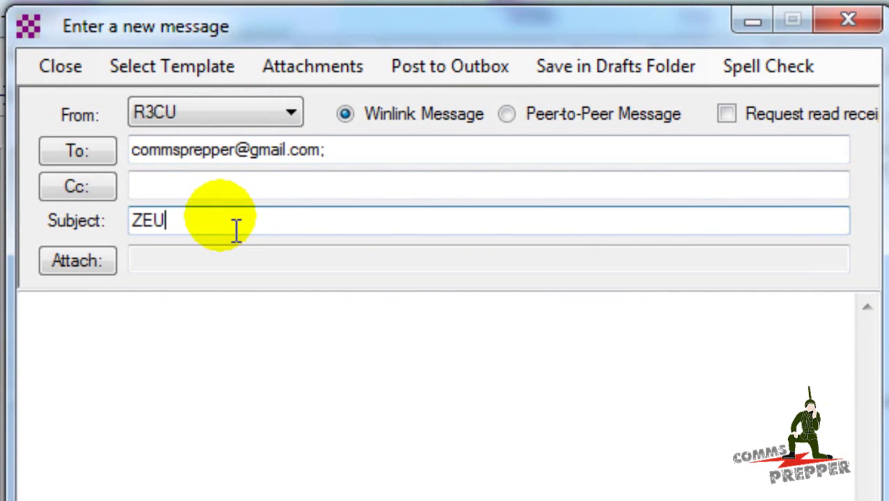
{"action": "type", "text": "- Here is "}
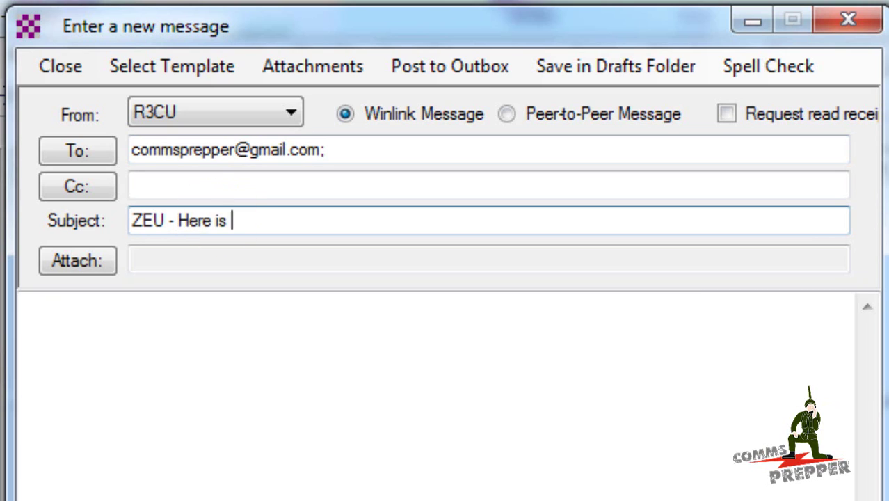
{"action": "type", "text": "the map y"}
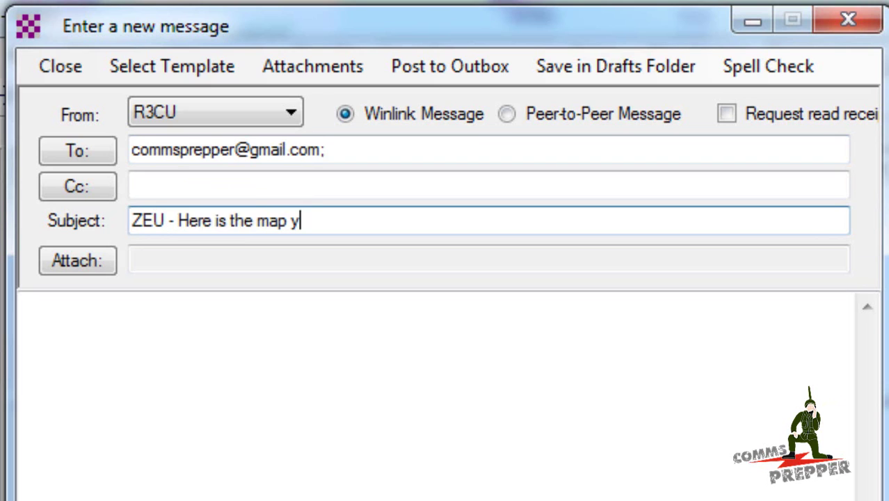
{"action": "type", "text": "ou asked for"}
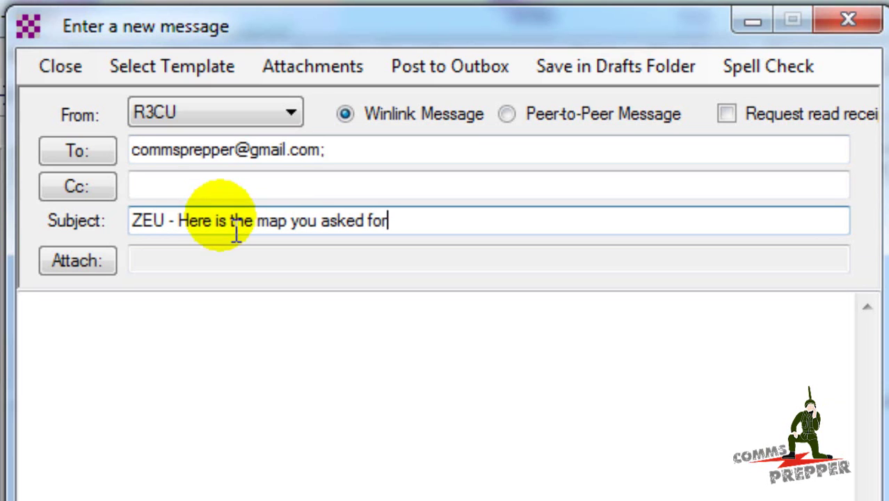
{"action": "left_click", "coordinate": [155, 342]}
{"action": "type", "text": "Ma"}
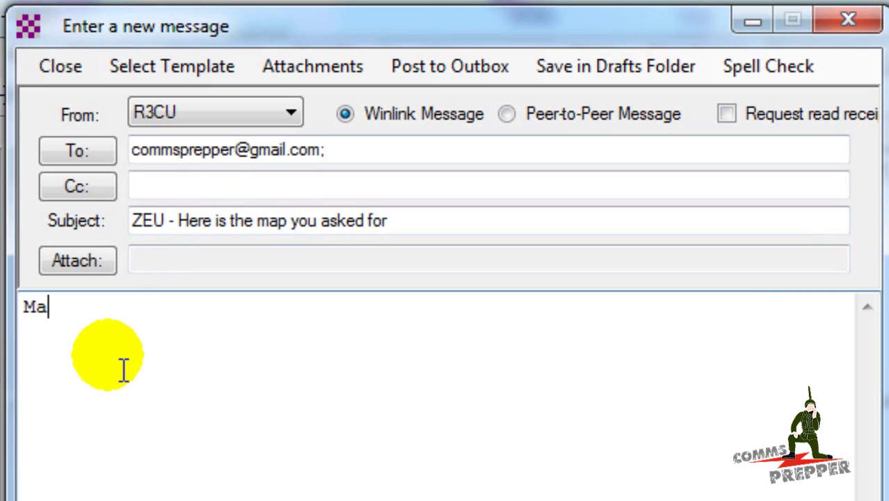
{"action": "type", "text": "p attached."}
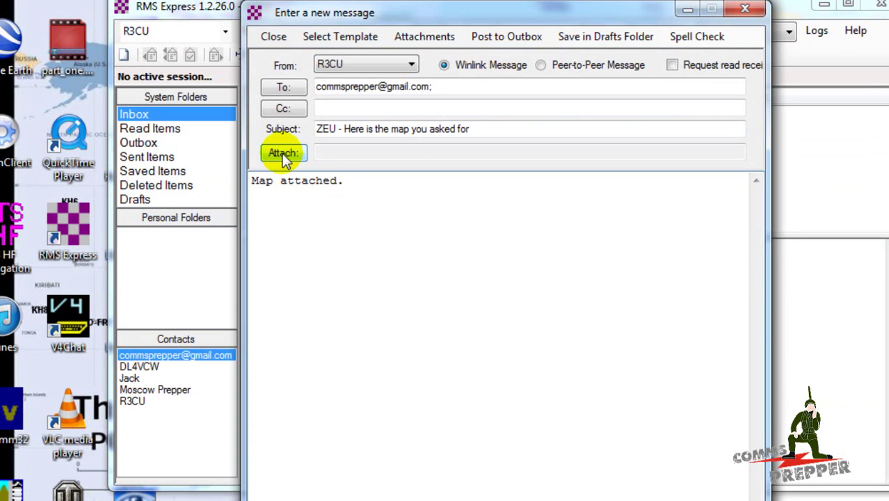
Attach littlmap.gif, post the message to the Outbox, and view it queued there.
{"action": "left_click", "coordinate": [77, 260]}
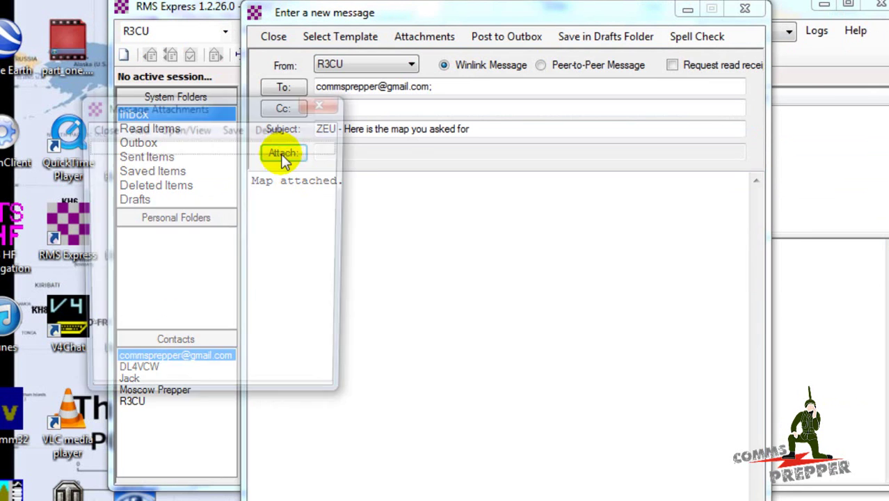
{"action": "left_click", "coordinate": [135, 129]}
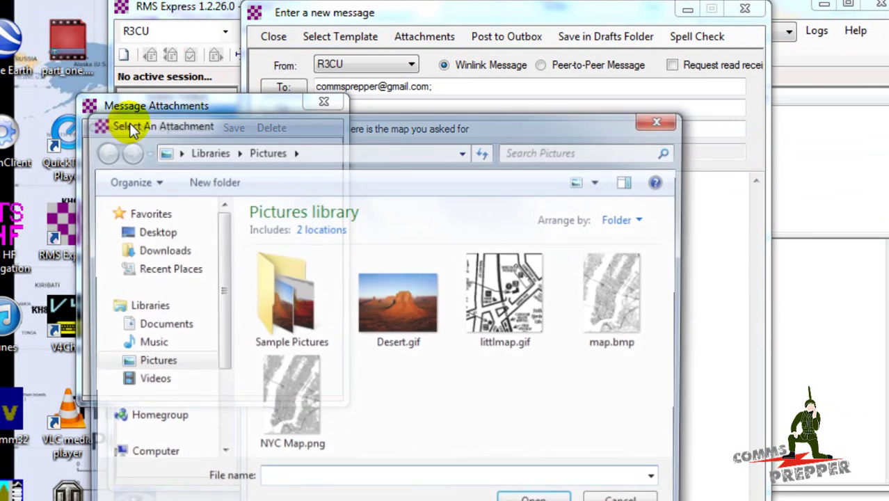
{"action": "double_click", "coordinate": [533, 287]}
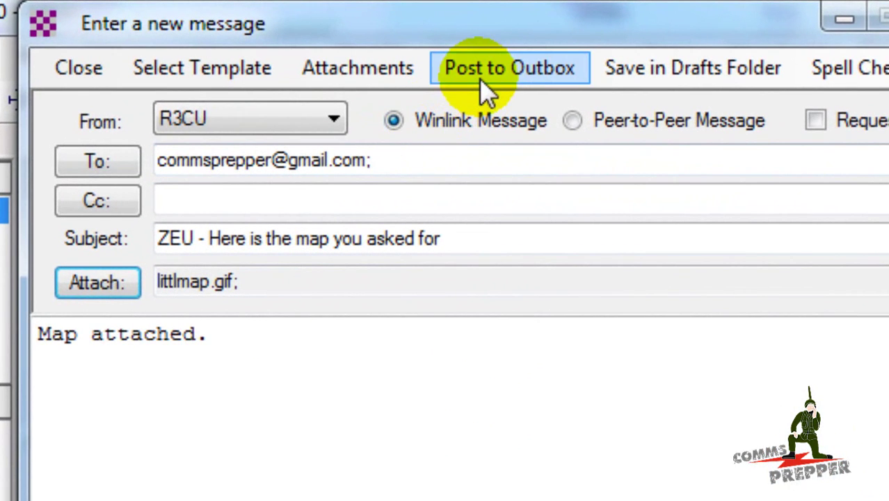
{"action": "left_click", "coordinate": [487, 78]}
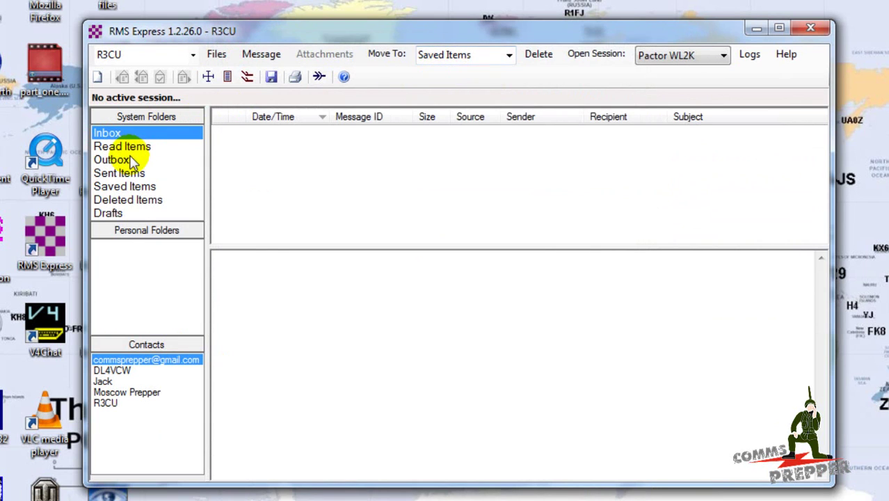
{"action": "left_click", "coordinate": [114, 160]}
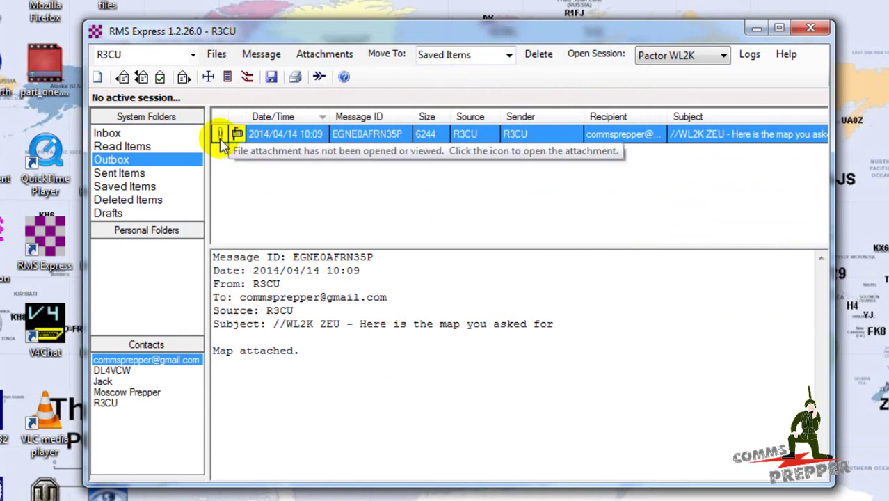
Open a Pactor WL2K session, initialized and ready to call S51SLO on 18144.000 kHz.
{"action": "left_click", "coordinate": [596, 54]}
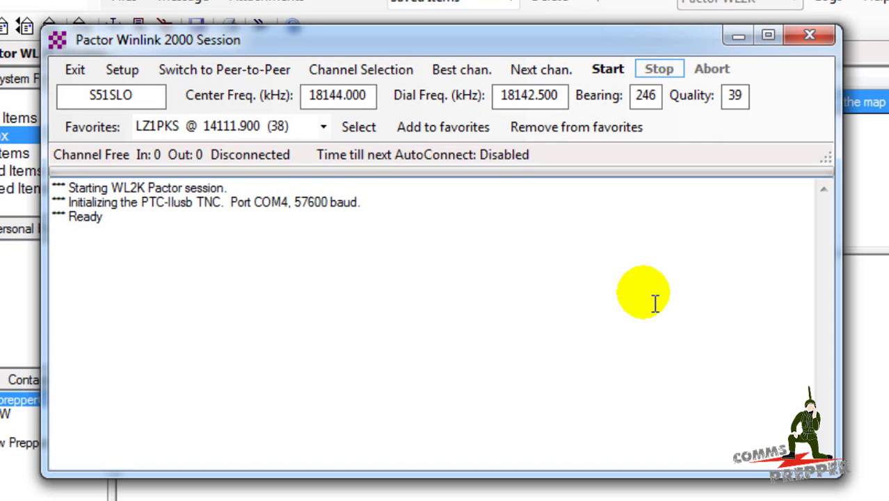
Start the Pactor connection to S51SLO so the queued map message is sent.
{"action": "left_click", "coordinate": [600, 71]}
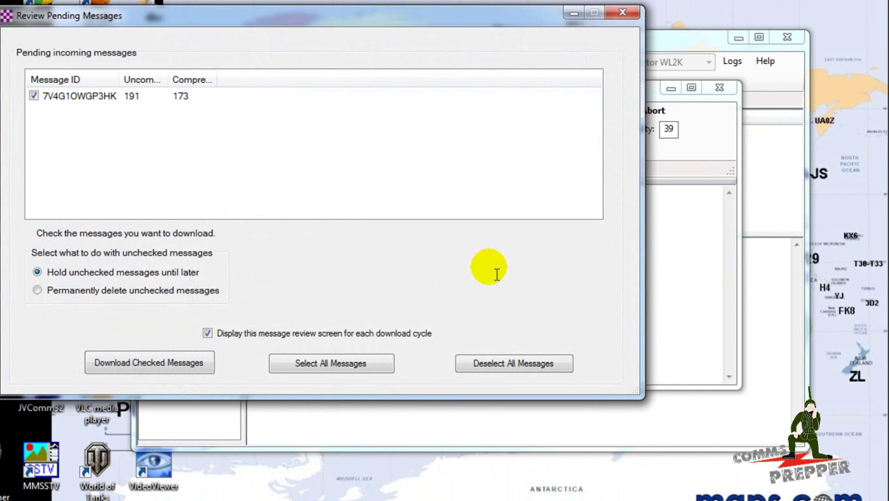
Download the checked 191-byte incoming message listed in Review Pending Messages.
{"action": "left_click", "coordinate": [128, 369]}
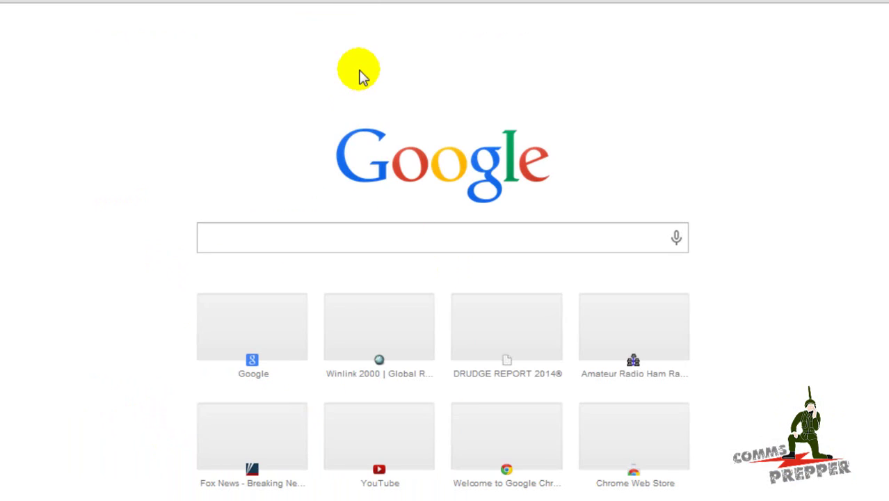
Load gmail.com from the Chrome address bar.
{"action": "type", "text": "gmail.com"}
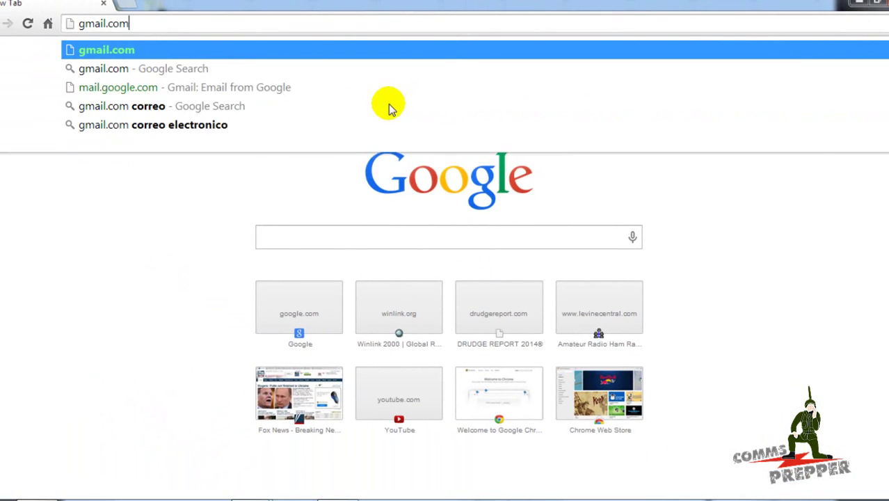
{"action": "key", "text": "Return"}
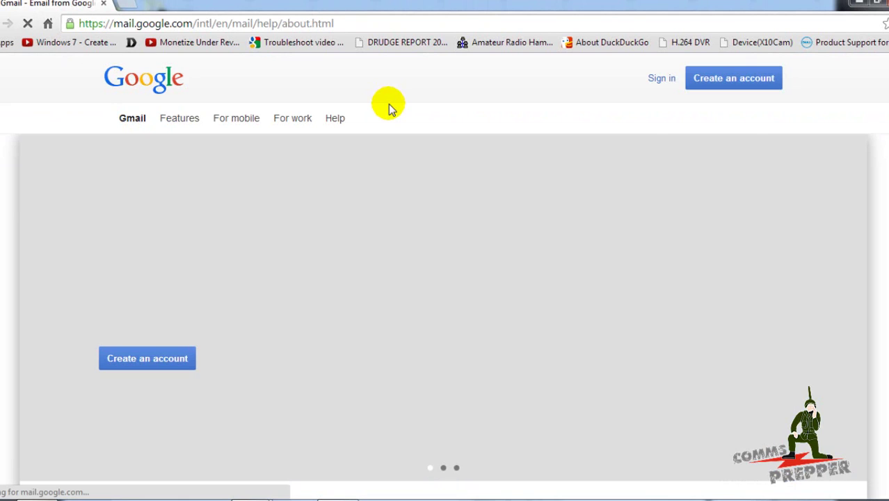
Sign in to Gmail with the receiving account's e-mail address and password.
{"action": "left_click", "coordinate": [662, 79]}
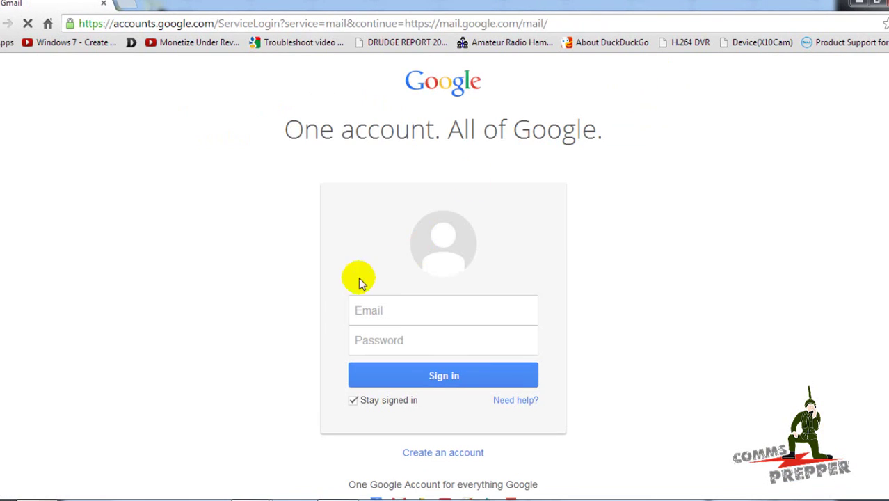
{"action": "left_click", "coordinate": [387, 312]}
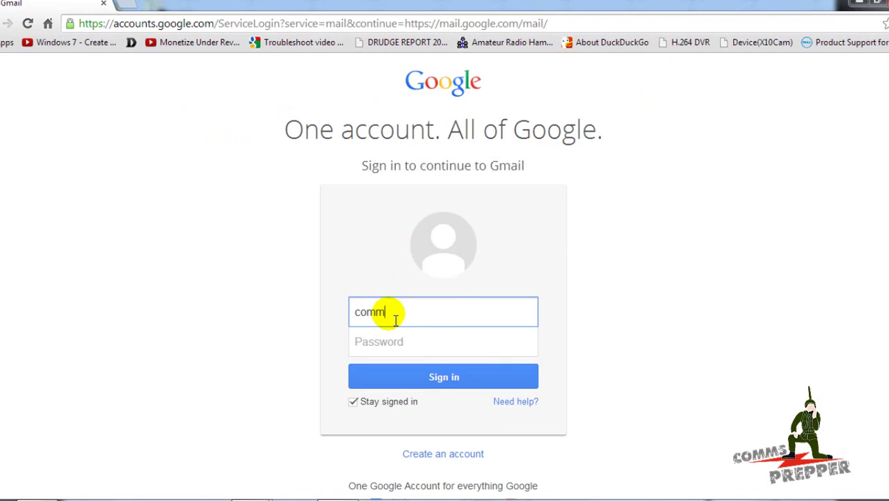
{"action": "key", "text": "Tab"}
{"action": "type", "text": "*"}
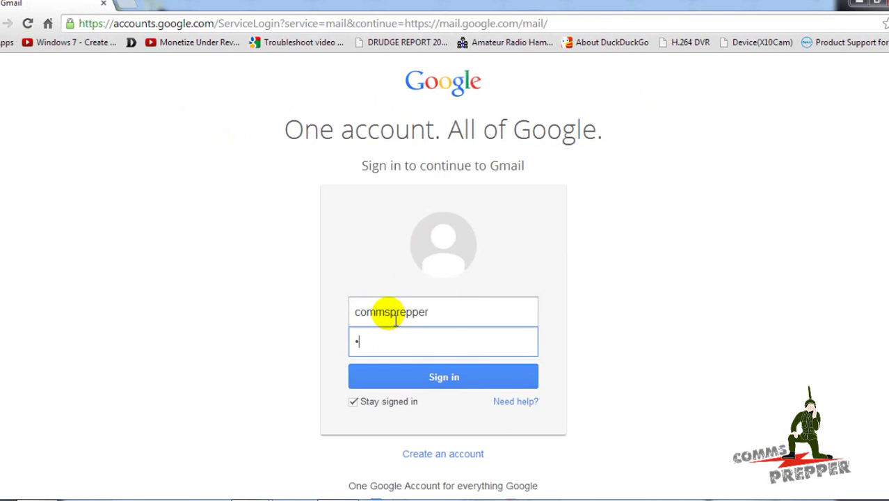
{"action": "type", "text": "*************"}
{"action": "key", "text": "Return"}
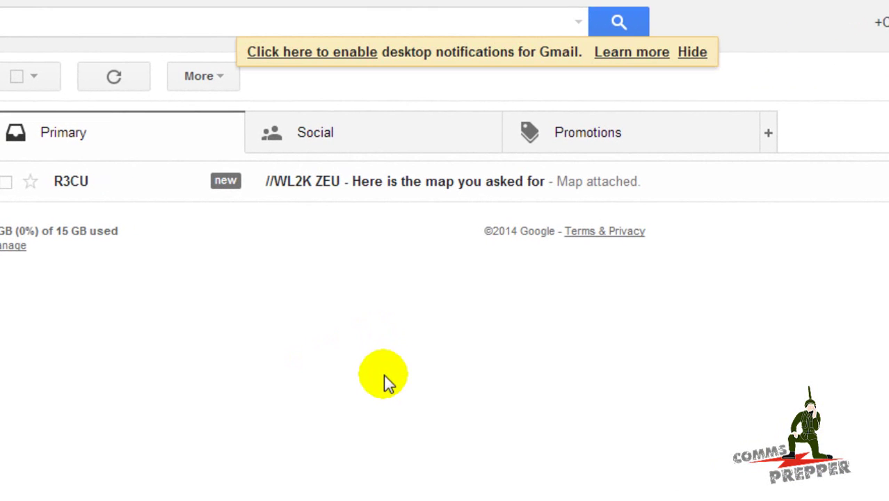
Open the '//WL2K ZEU - Here is the map you asked for' message in the Primary inbox.
{"action": "left_click", "coordinate": [439, 187]}
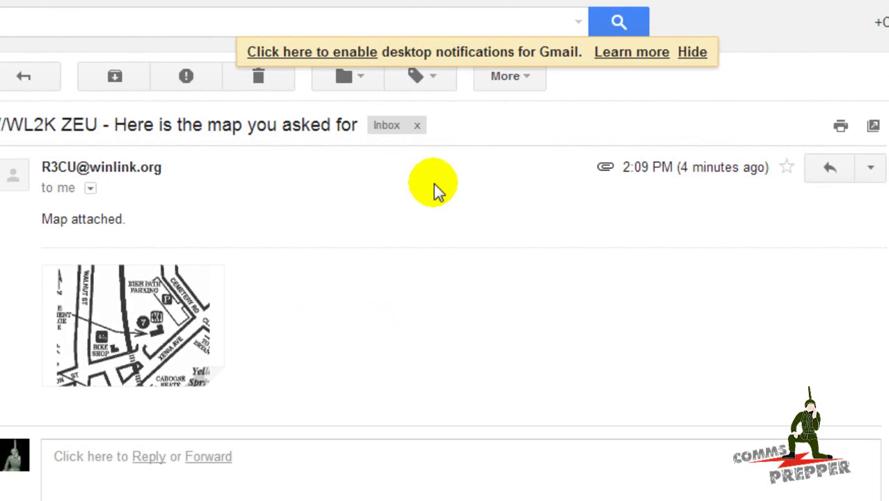